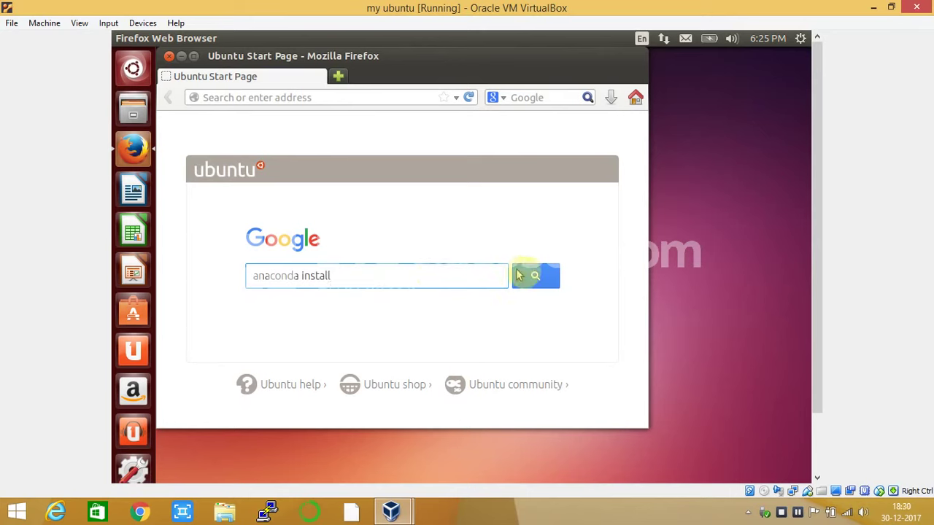
Search Google for "anaconda install" and open the Conda documentation's Installation result in a maximized browser window.
{"action": "left_click", "coordinate": [535, 277]}
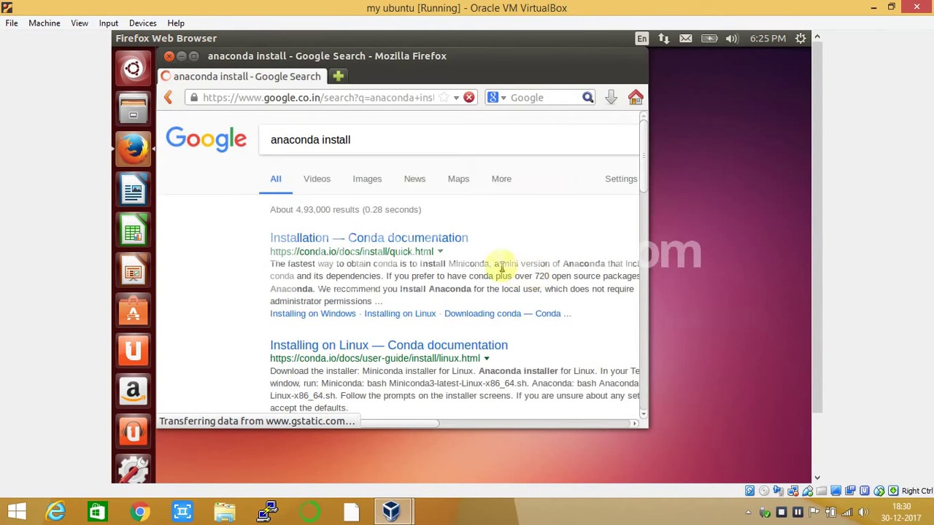
{"action": "left_click", "coordinate": [421, 239]}
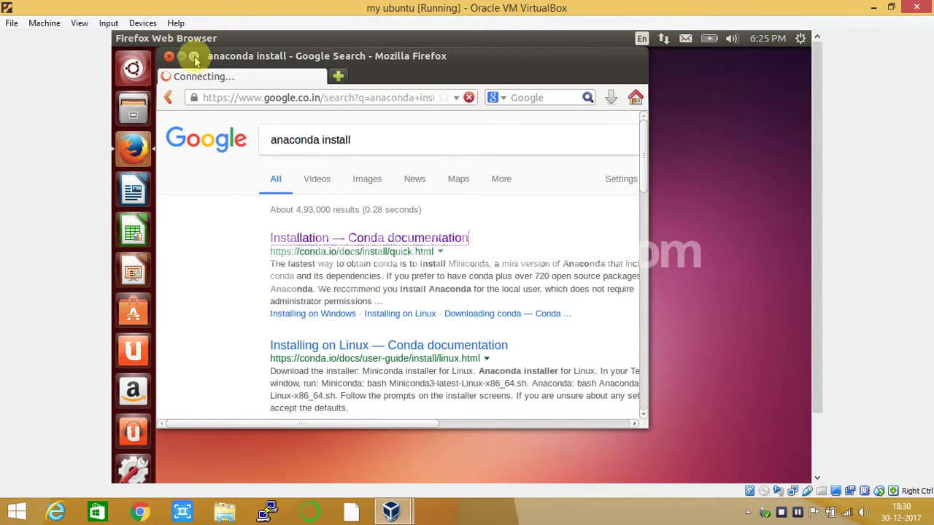
{"action": "left_click", "coordinate": [194, 57]}
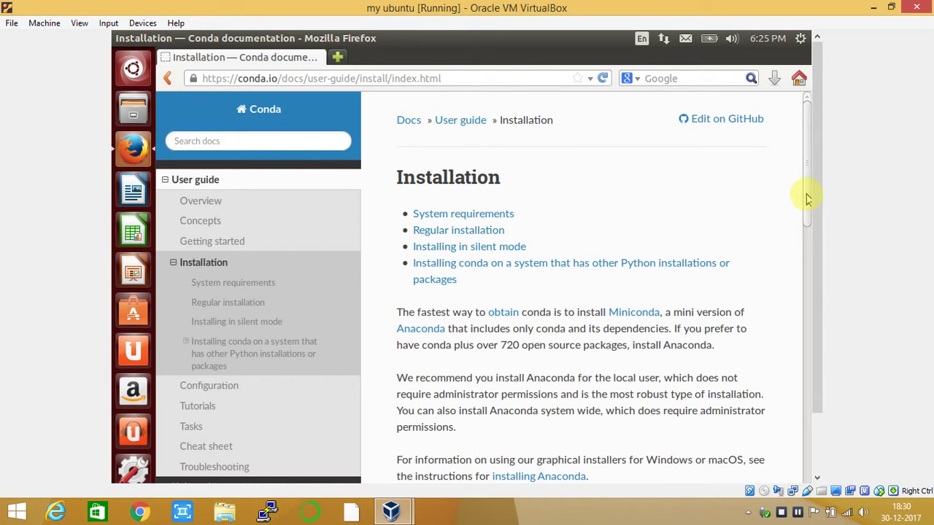
Open the Linux instructions under Regular installation on the Conda documentation page.
{"action": "scroll", "coordinate": [808, 217], "scroll_direction": "down", "scroll_amount": 2}
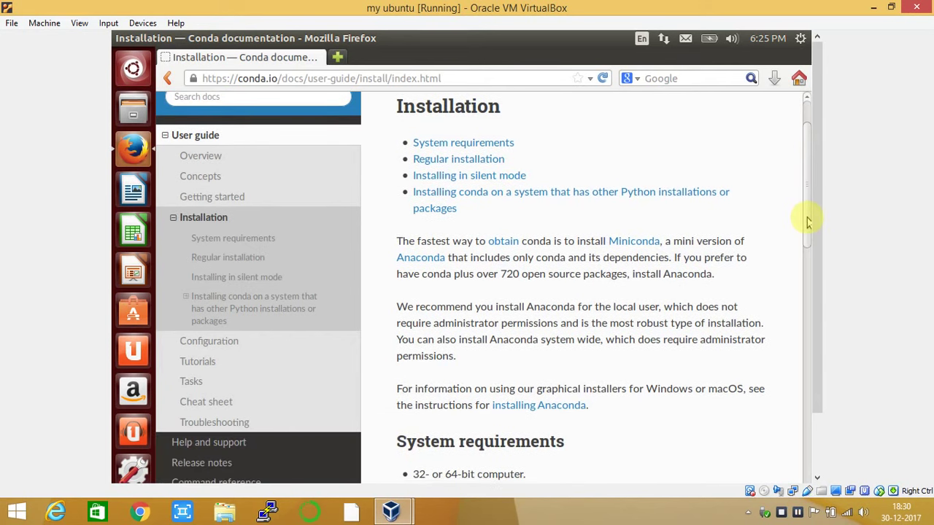
{"action": "left_click_drag", "start_coordinate": [808, 218], "coordinate": [808, 358]}
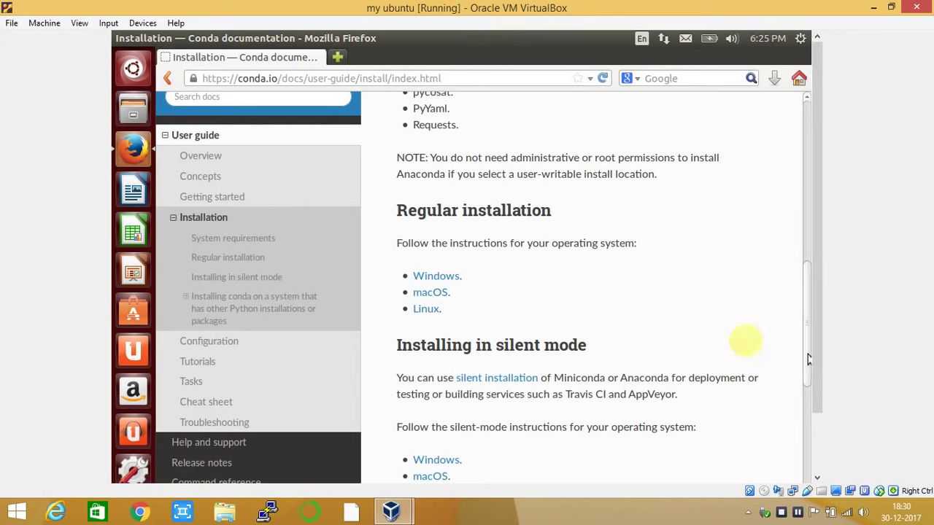
{"action": "left_click", "coordinate": [428, 310]}
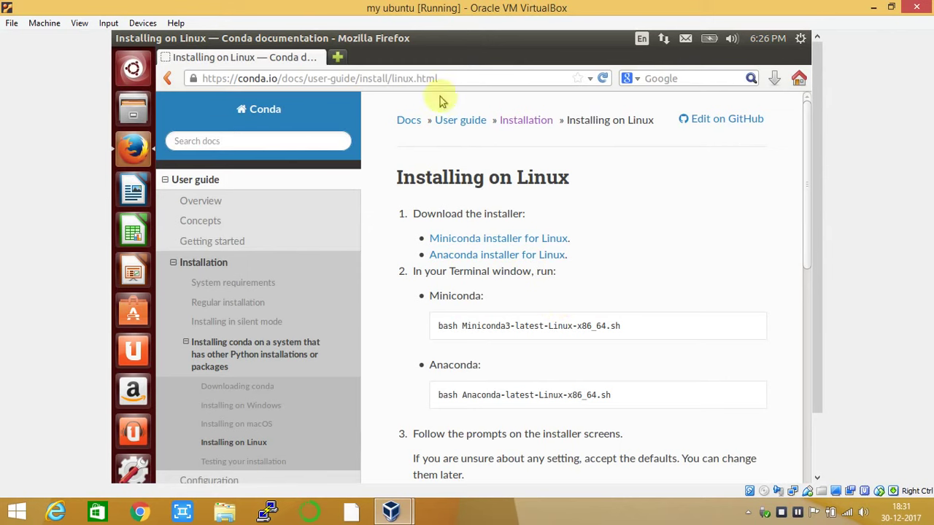
{"action": "left_click", "coordinate": [463, 76]}
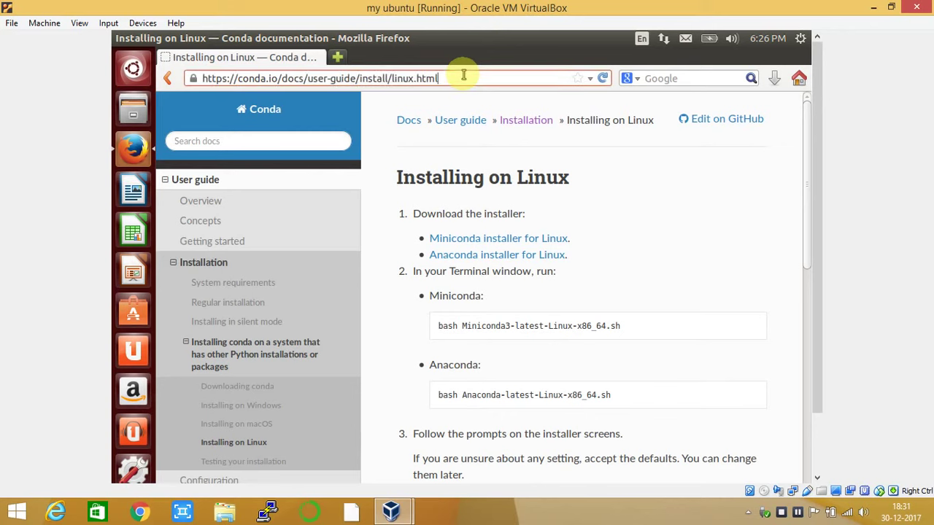
{"action": "key", "text": "BackSpace"}
{"action": "key", "text": "BackSpace"}
{"action": "key", "text": "BackSpace"}
{"action": "key", "text": "BackSpace"}
{"action": "key", "text": "BackSpace"}
{"action": "key", "text": "BackSpace"}
{"action": "key", "text": "BackSpace"}
{"action": "key", "text": "BackSpace"}
{"action": "key", "text": "BackSpace"}
{"action": "key", "text": "BackSpace"}
{"action": "key", "text": "BackSpace"}
{"action": "key", "text": "BackSpace"}
{"action": "key", "text": "BackSpace"}
{"action": "key", "text": "BackSpace"}
{"action": "key", "text": "BackSpace"}
{"action": "key", "text": "BackSpace"}
{"action": "key", "text": "BackSpace"}
{"action": "key", "text": "BackSpace"}
{"action": "key", "text": "BackSpace"}
{"action": "key", "text": "BackSpace"}
{"action": "key", "text": "BackSpace"}
{"action": "key", "text": "BackSpace"}
{"action": "key", "text": "BackSpace"}
{"action": "key", "text": "BackSpace"}
{"action": "key", "text": "BackSpace"}
{"action": "key", "text": "BackSpace"}
{"action": "key", "text": "BackSpace"}
{"action": "key", "text": "BackSpace"}
{"action": "key", "text": "BackSpace"}
{"action": "key", "text": "BackSpace"}
{"action": "key", "text": "BackSpace"}
{"action": "key", "text": "BackSpace"}
{"action": "key", "text": "BackSpace"}
{"action": "key", "text": "BackSpace"}
{"action": "key", "text": "BackSpace"}
{"action": "key", "text": "BackSpace"}
{"action": "key", "text": "BackSpace"}
{"action": "key", "text": "BackSpace"}
{"action": "key", "text": "BackSpace"}
{"action": "key", "text": "BackSpace"}
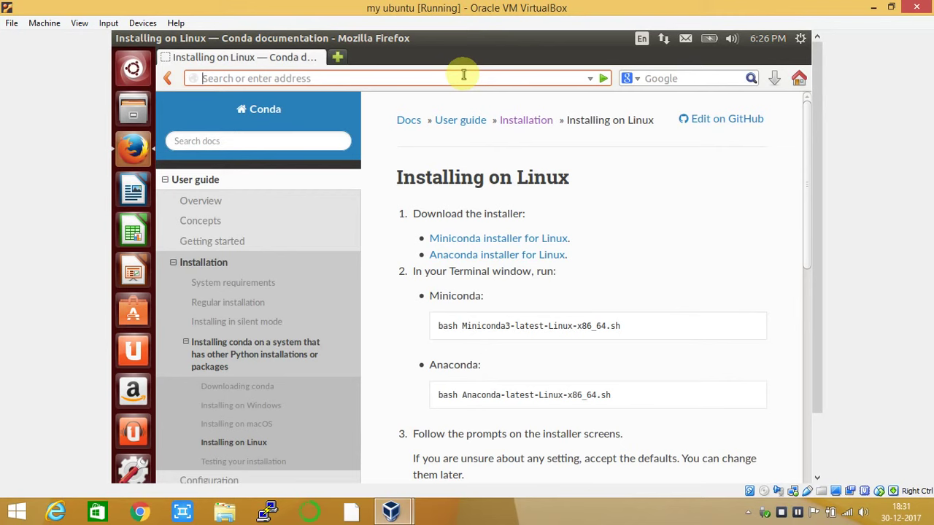
{"action": "type", "text": "w"}
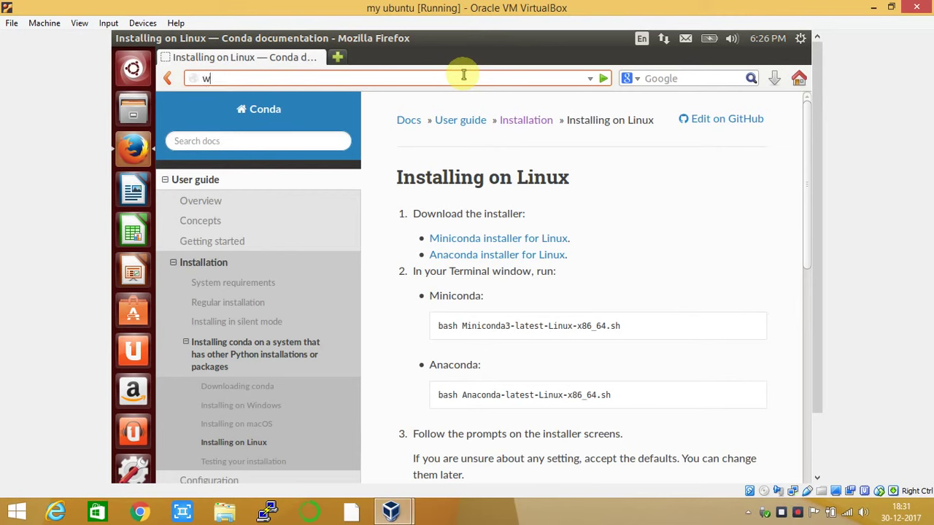
{"action": "type", "text": "ww.google.com"}
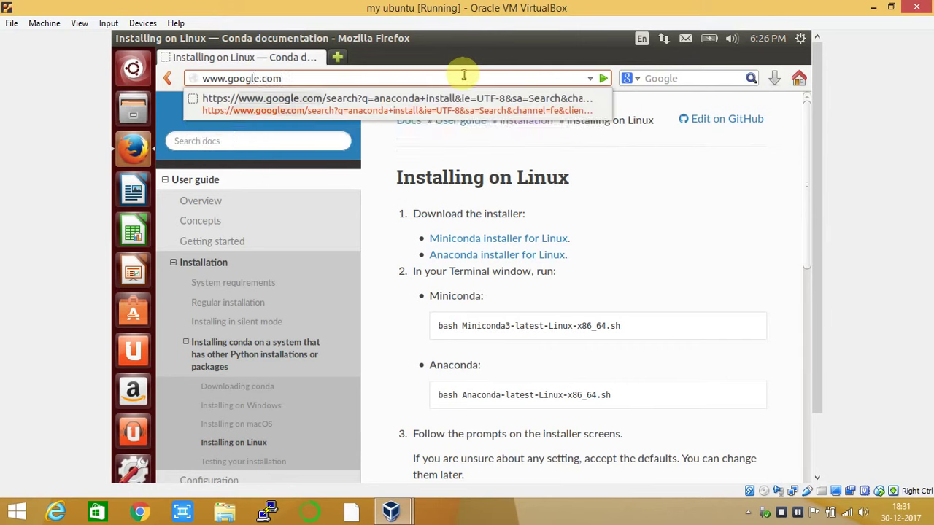
{"action": "key", "text": "Return"}
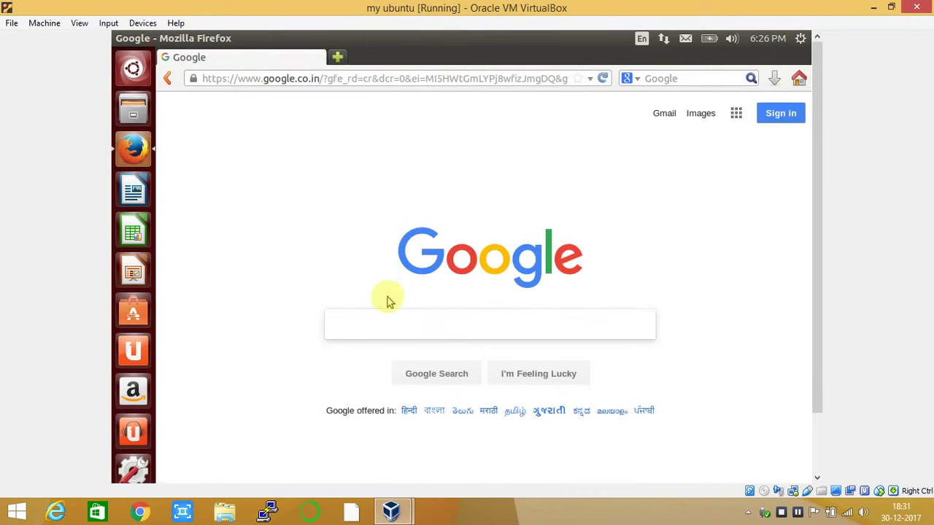
Search Google for "anaconda python" using the matching suggestion.
{"action": "type", "text": "anac"}
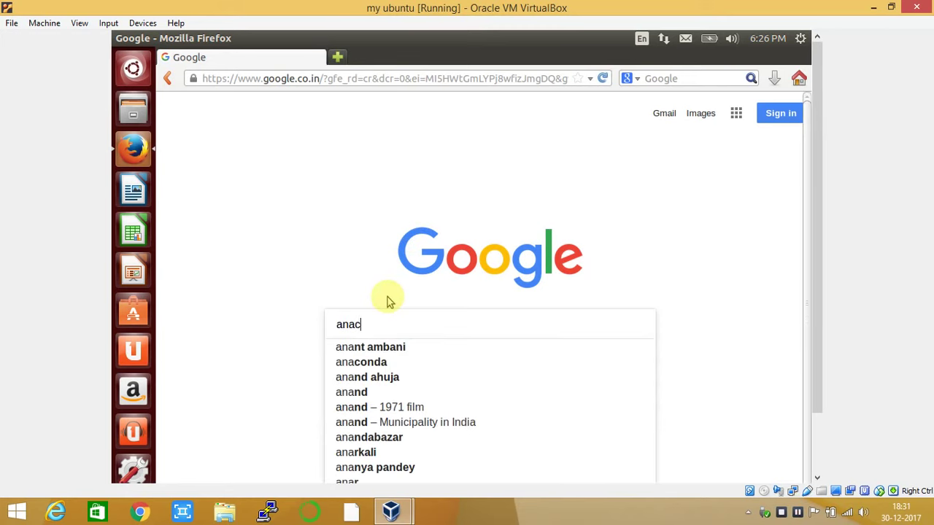
{"action": "type", "text": "onda"}
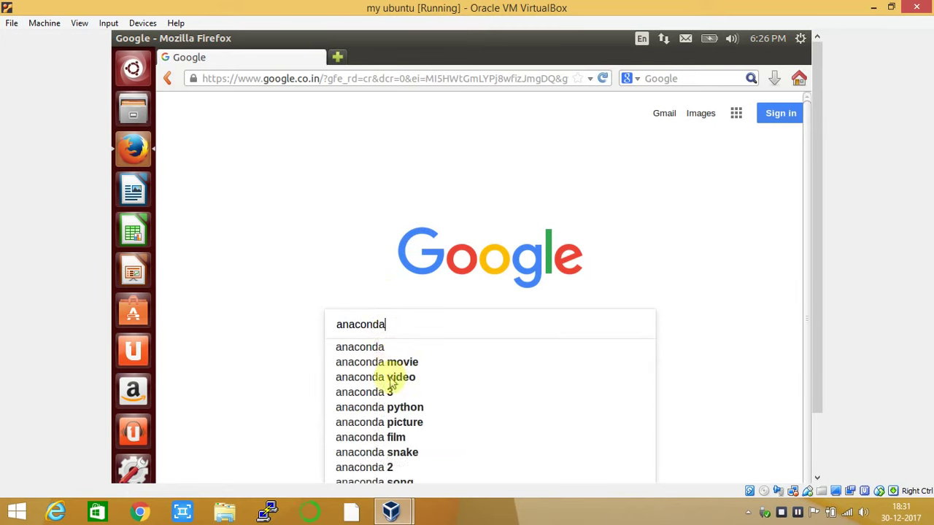
{"action": "left_click", "coordinate": [392, 410]}
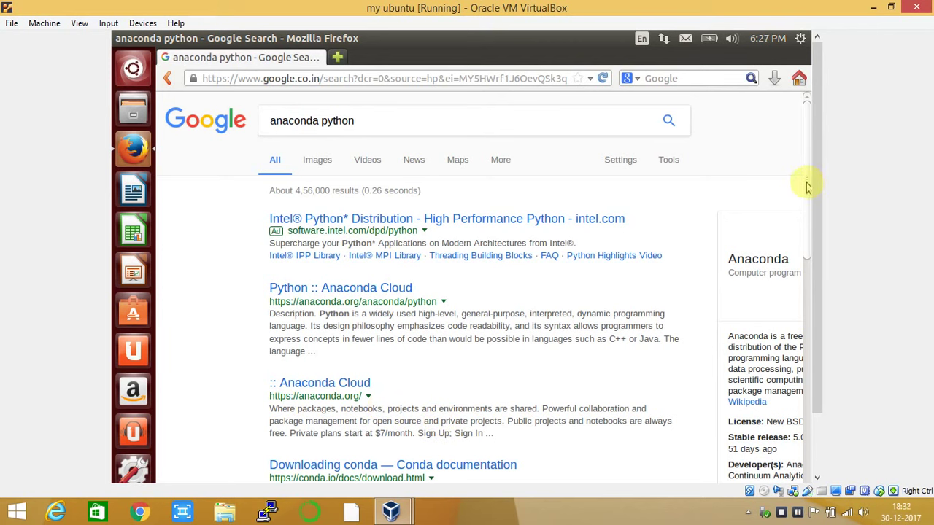
Try to open the "Python :: Anaconda Cloud" search result and retry loading its page.
{"action": "left_click_drag", "start_coordinate": [808, 186], "coordinate": [808, 215]}
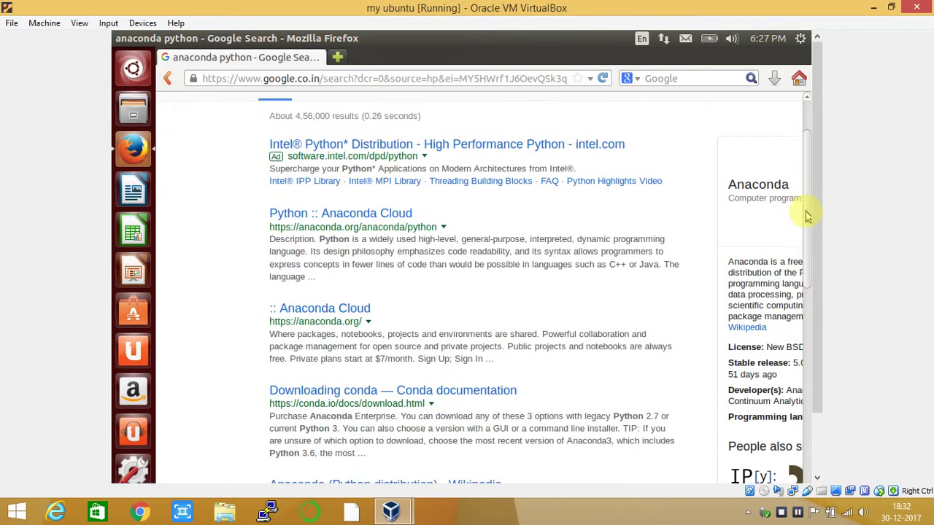
{"action": "left_click", "coordinate": [395, 213]}
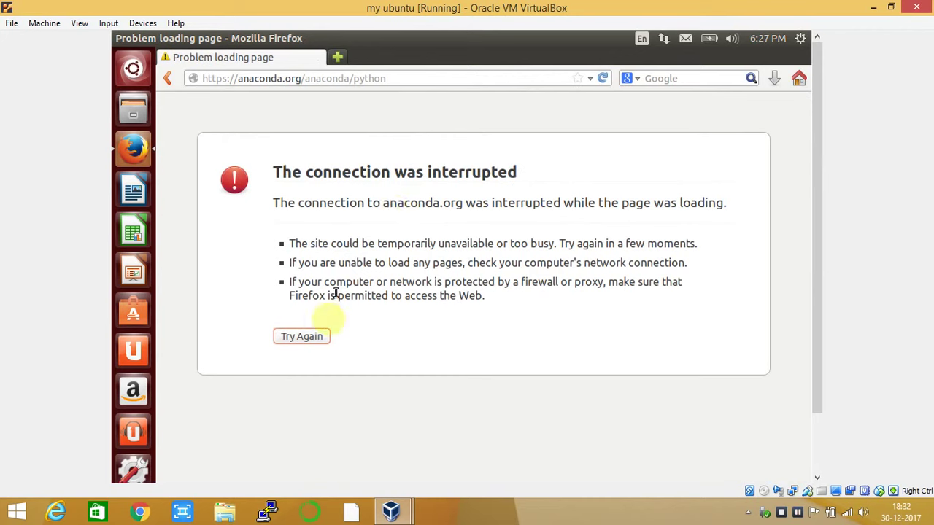
{"action": "left_click", "coordinate": [310, 343]}
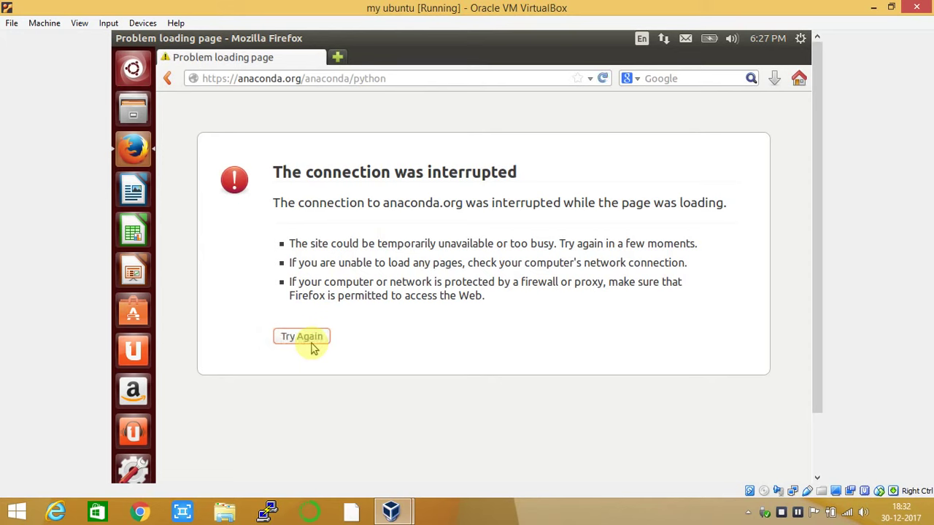
{"action": "left_click", "coordinate": [406, 78]}
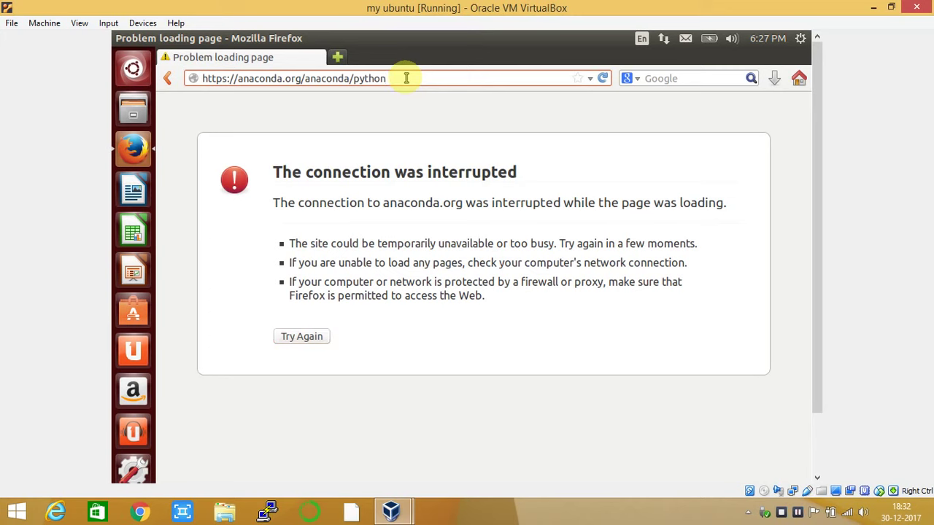
{"action": "key", "text": "BackSpace"}
{"action": "key", "text": "BackSpace"}
{"action": "key", "text": "BackSpace"}
{"action": "key", "text": "BackSpace"}
{"action": "key", "text": "BackSpace"}
{"action": "key", "text": "BackSpace"}
{"action": "key", "text": "BackSpace"}
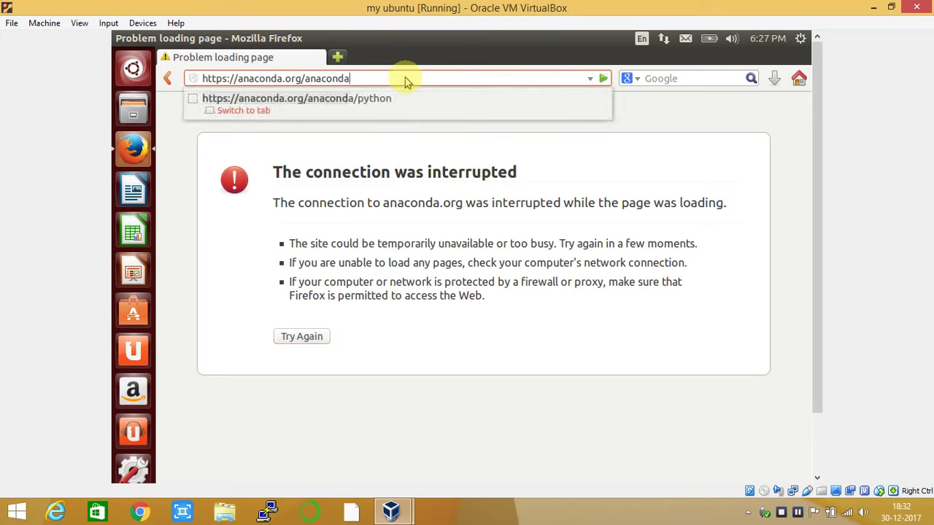
{"action": "key", "text": "BackSpace"}
{"action": "key", "text": "BackSpace"}
{"action": "key", "text": "BackSpace"}
{"action": "key", "text": "BackSpace"}
{"action": "key", "text": "BackSpace"}
{"action": "key", "text": "BackSpace"}
{"action": "key", "text": "BackSpace"}
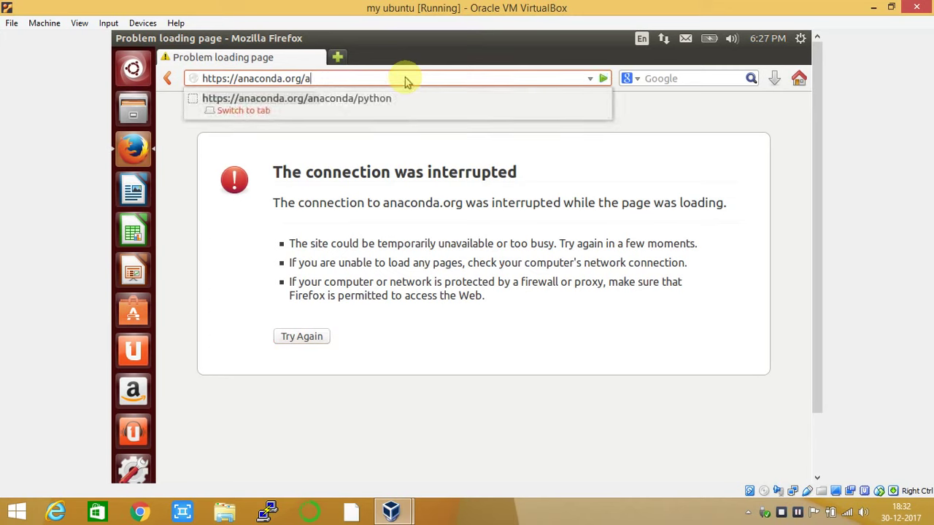
{"action": "key", "text": "BackSpace"}
{"action": "key", "text": "BackSpace"}
{"action": "key", "text": "BackSpace"}
{"action": "type", "text": "g"}
{"action": "key", "text": "Return"}
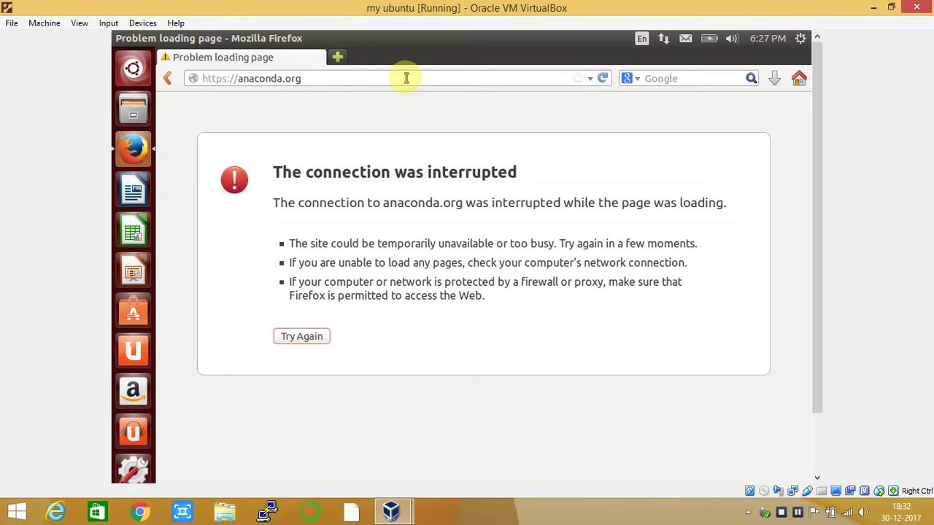
{"action": "left_click", "coordinate": [407, 78]}
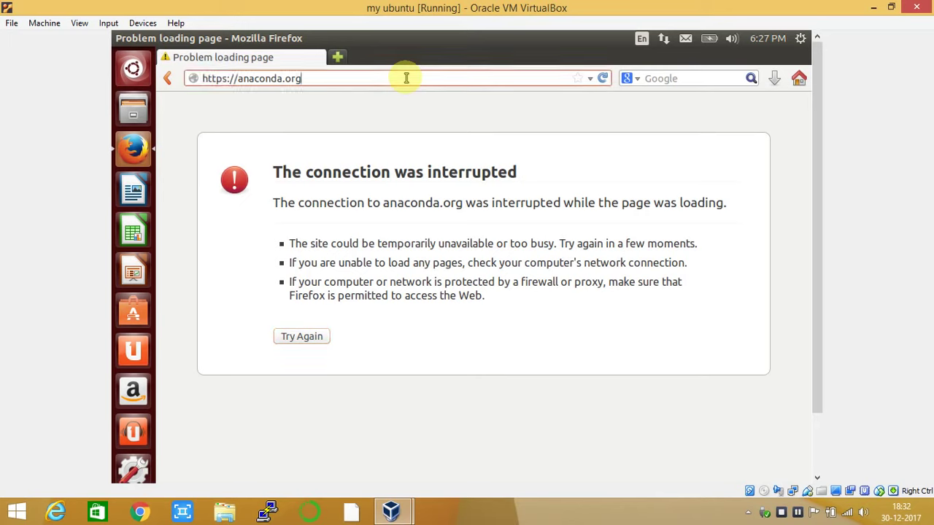
{"action": "key", "text": "Return"}
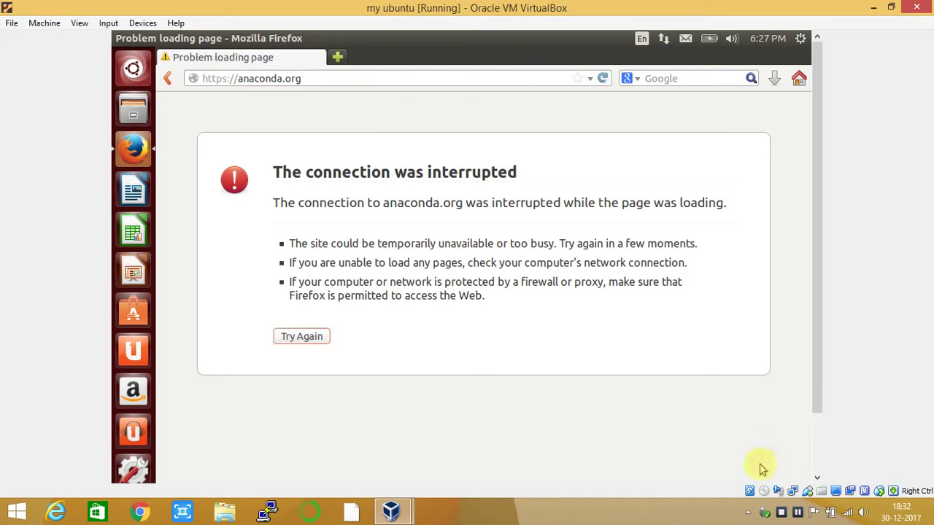
{"action": "left_click", "coordinate": [797, 513]}
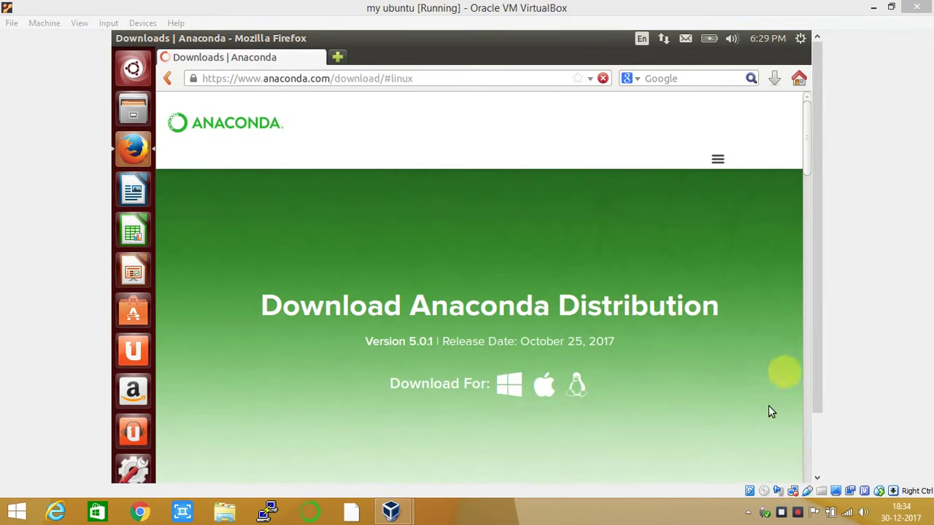
Save the 32-Bit Installer of Anaconda 5.0.1 for Linux, Python 3.6 version, to disk and decline the starter guide offer.
{"action": "left_click_drag", "start_coordinate": [815, 326], "coordinate": [810, 426]}
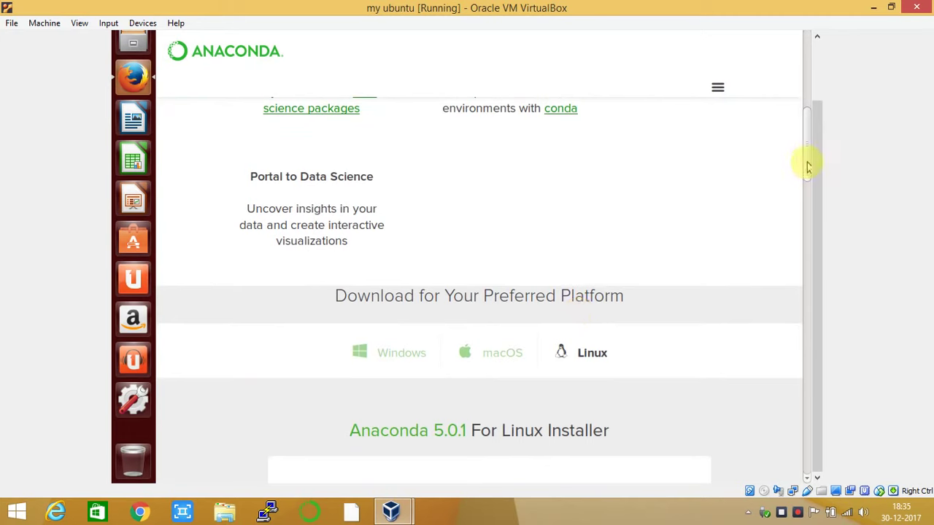
{"action": "left_click_drag", "start_coordinate": [809, 164], "coordinate": [807, 208]}
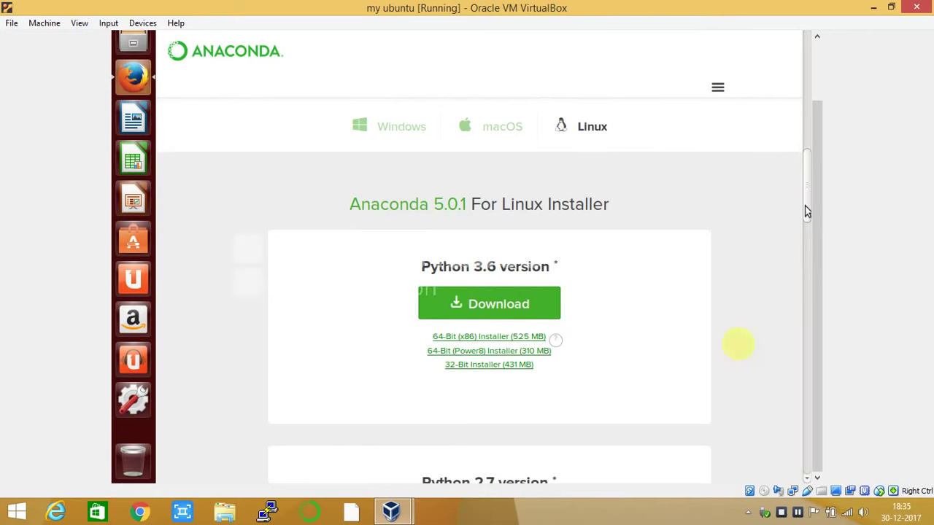
{"action": "left_click", "coordinate": [509, 371]}
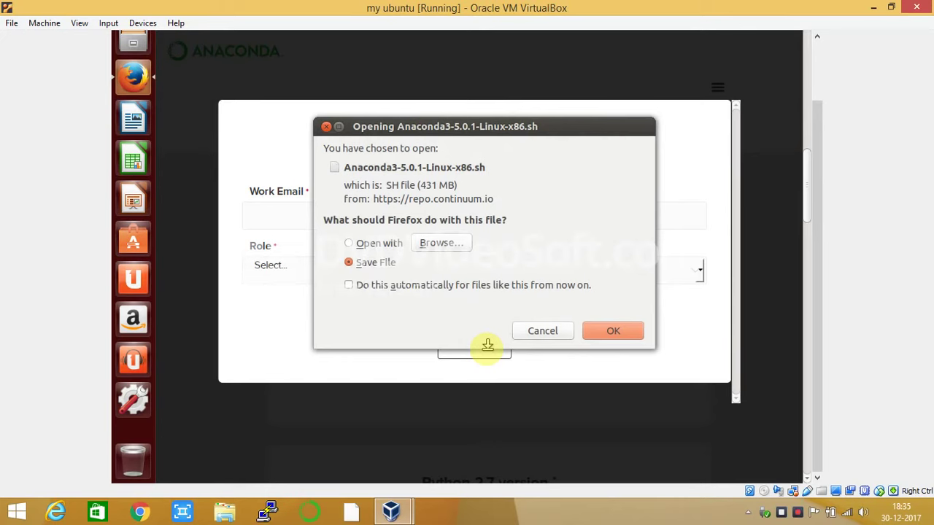
{"action": "left_click", "coordinate": [612, 333]}
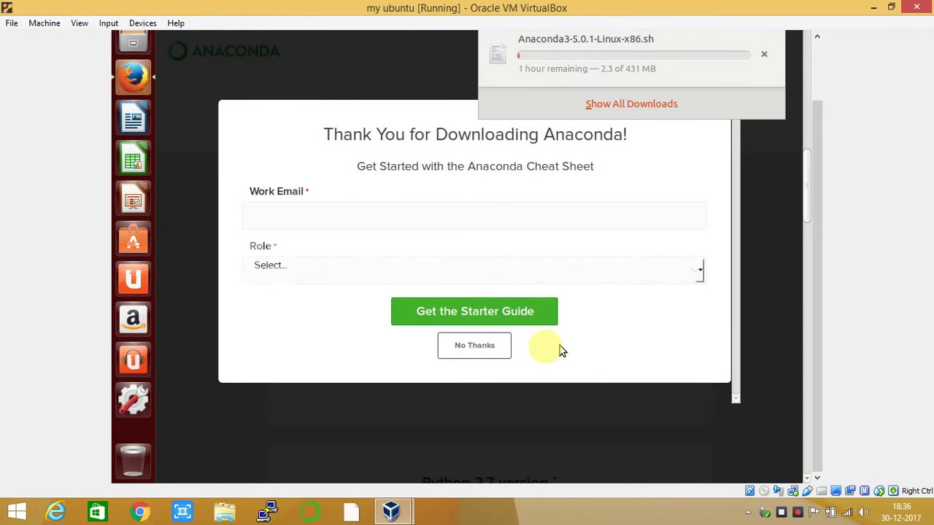
{"action": "left_click", "coordinate": [494, 350]}
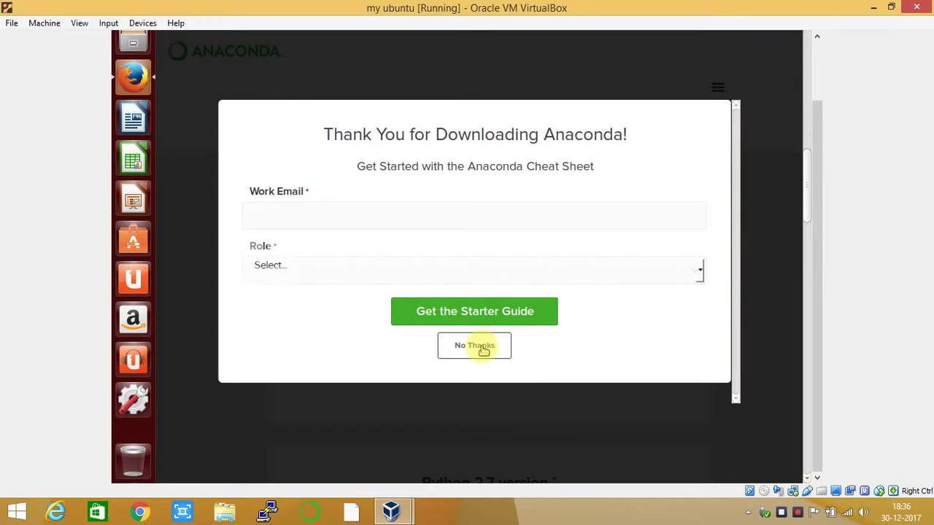
{"action": "left_click", "coordinate": [481, 349]}
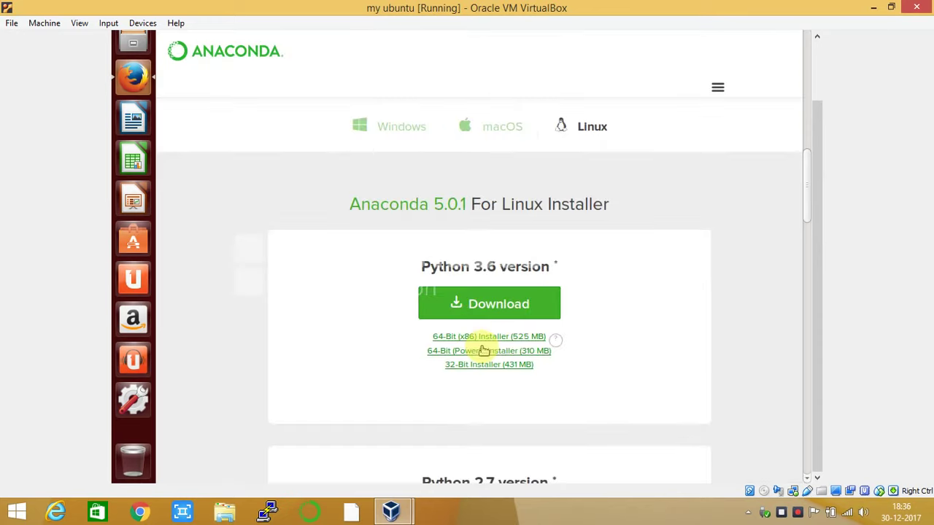